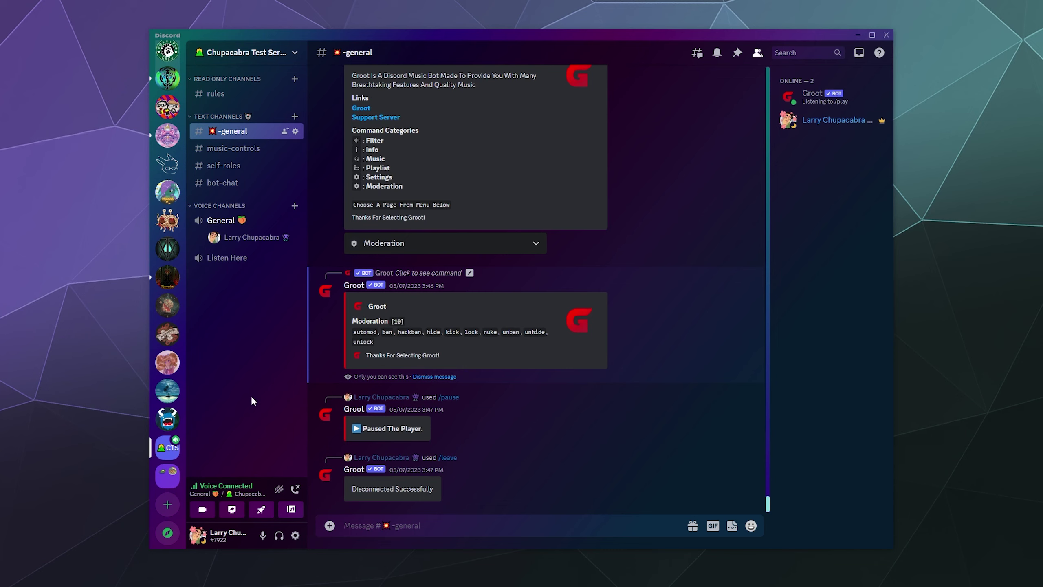
# Step: Play the 'wow' soundboard sound in the General voice channel, then close the soundboard
pyautogui.click(291, 509)
pyautogui.scroll(-5, 474, 382)
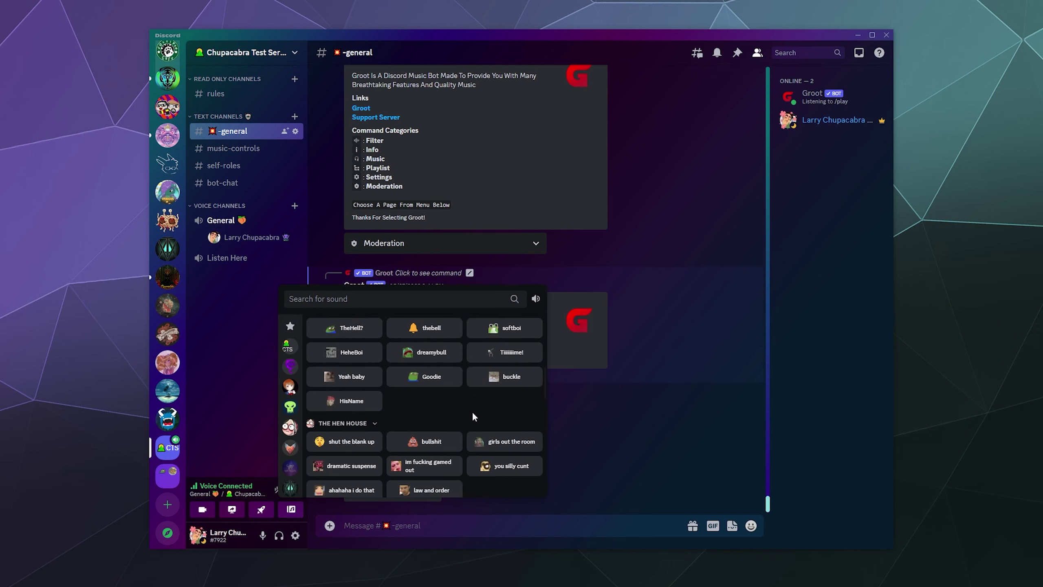
pyautogui.scroll(-3, 472, 413)
pyautogui.scroll(-4, 475, 351)
pyautogui.moveTo(436, 361)
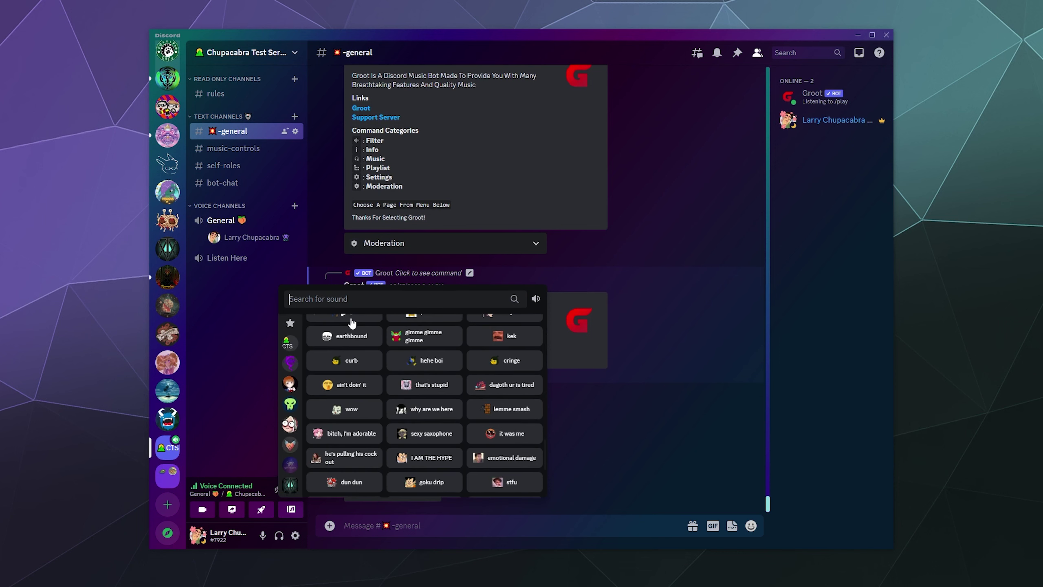
pyautogui.click(347, 412)
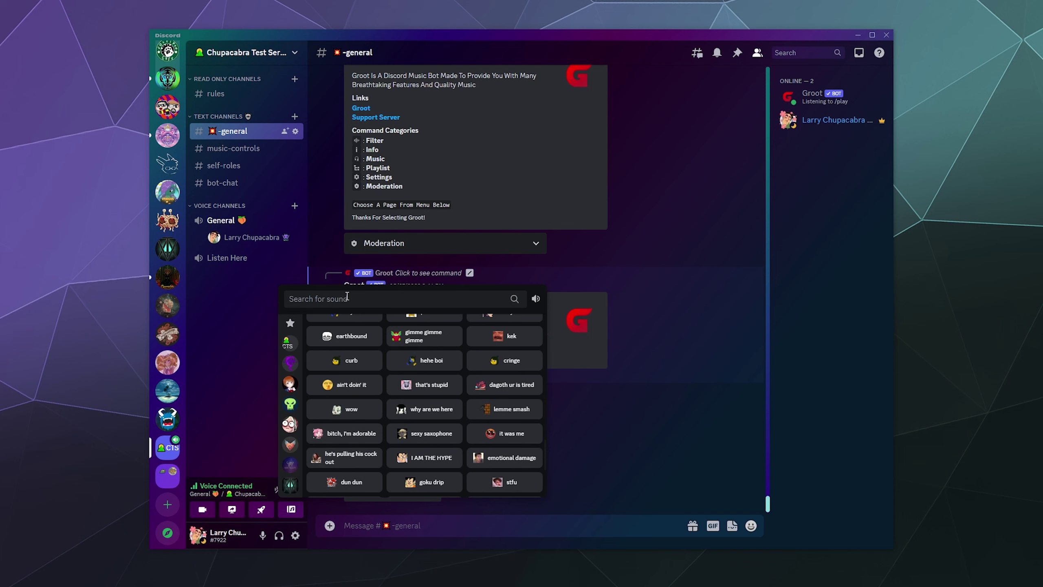
pyautogui.click(233, 315)
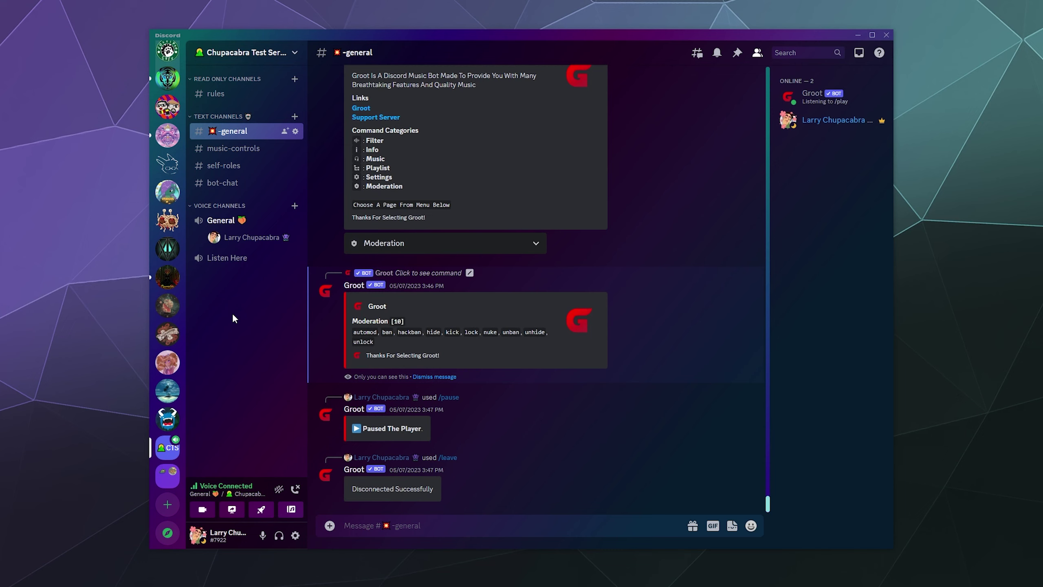
# Step: Reopen the soundboard and play The Skull Fort's 'Y tu?' sound in General voice
pyautogui.click(291, 509)
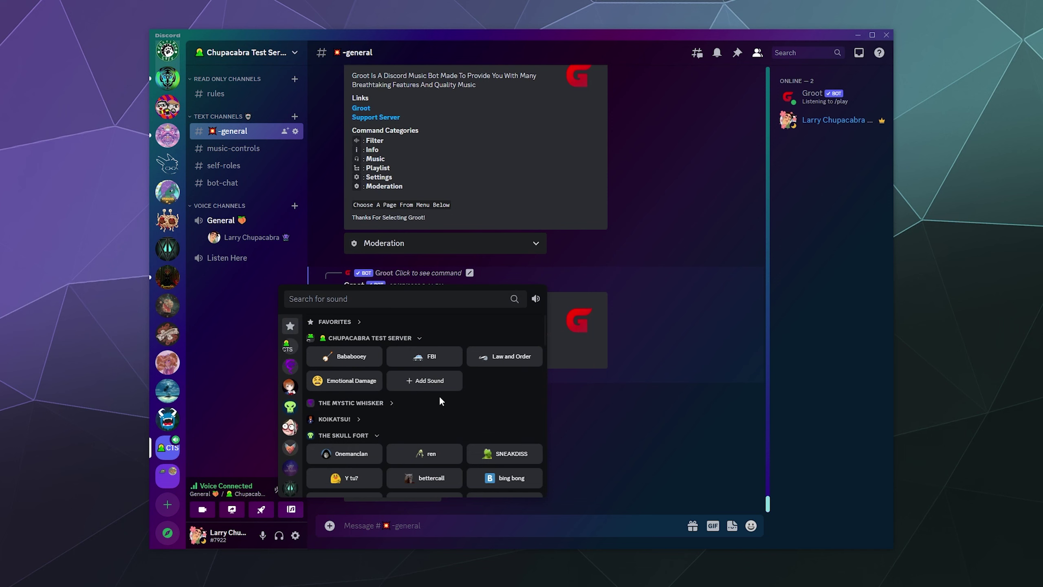
pyautogui.scroll(-7, 505, 416)
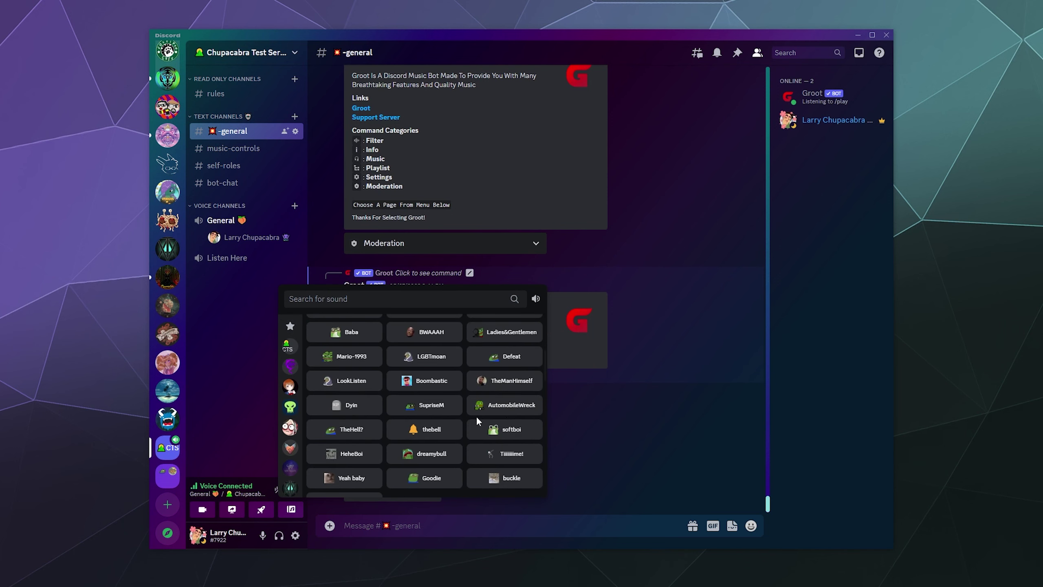
pyautogui.scroll(1, 476, 416)
pyautogui.scroll(1, 463, 457)
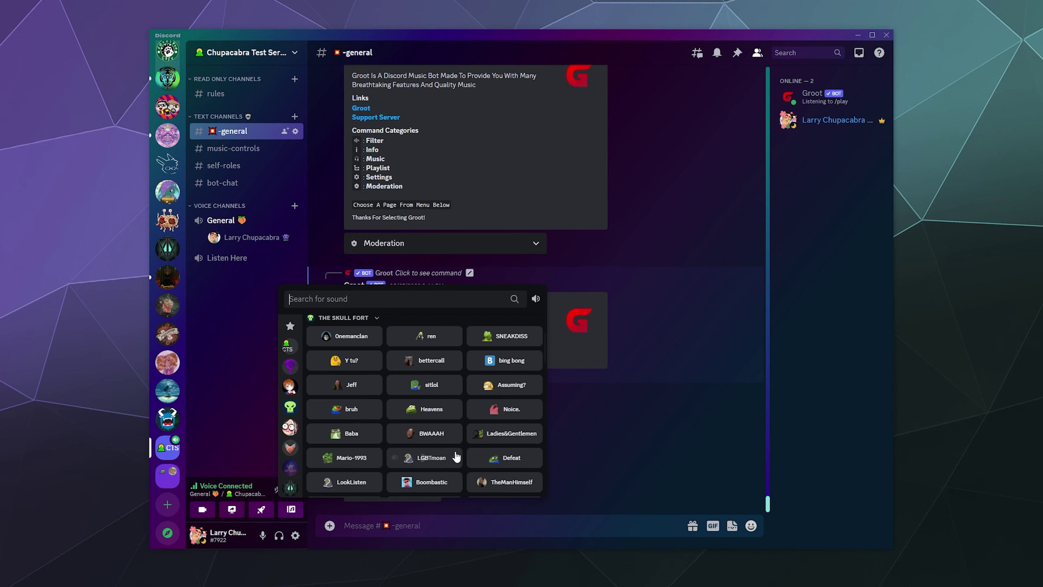
pyautogui.click(344, 360)
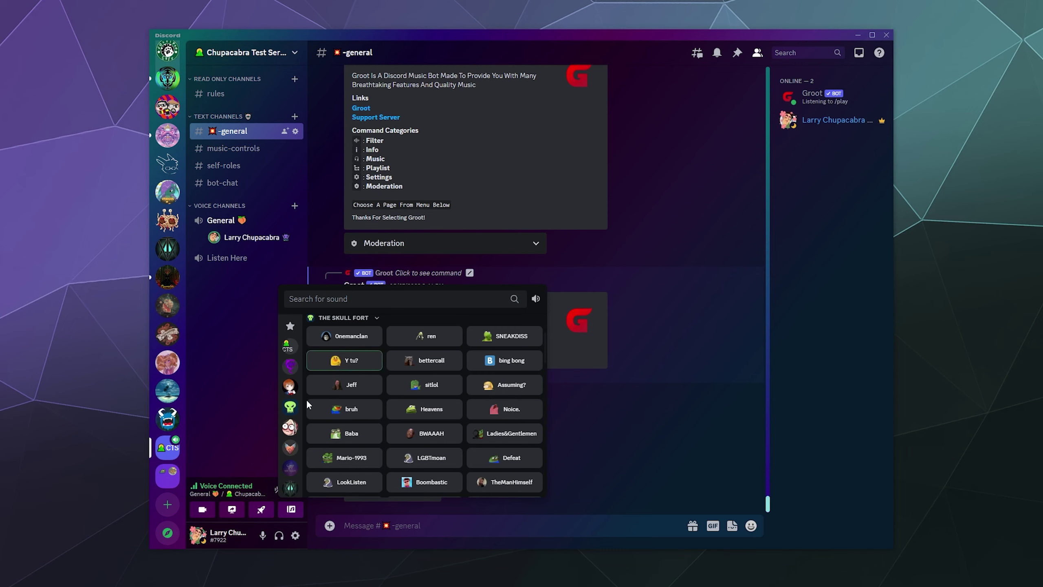
pyautogui.moveTo(342, 362)
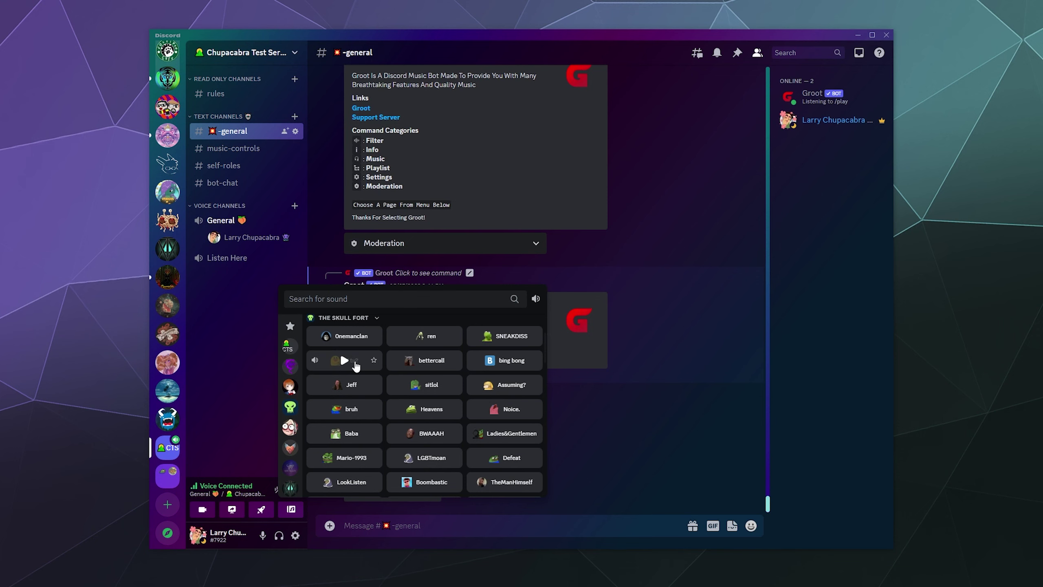
# Step: Download the 'Y tu?' sound and save it to the Share Sounds 2 folder
pyautogui.rightClick(355, 362)
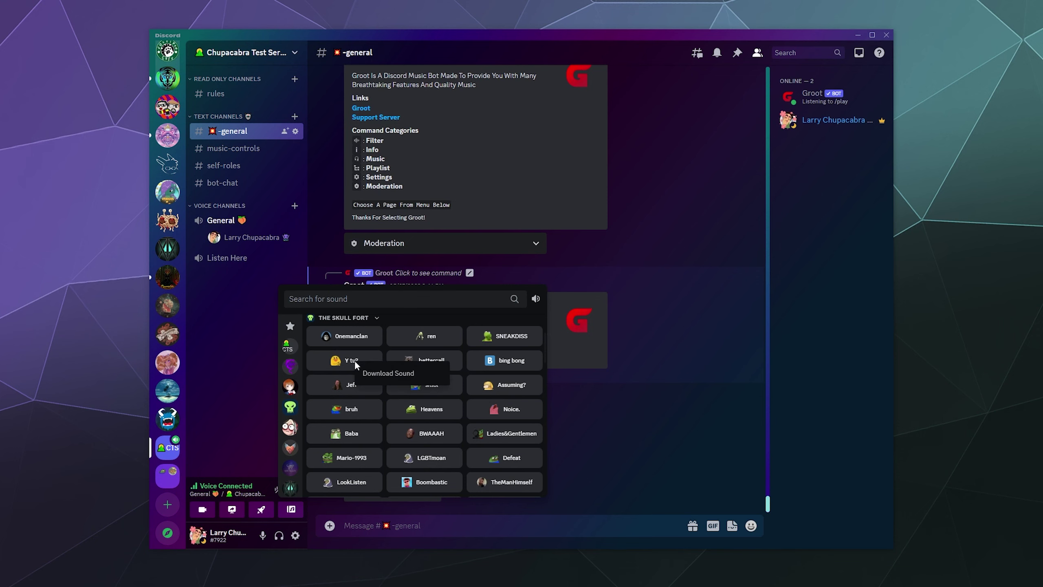
pyautogui.click(397, 373)
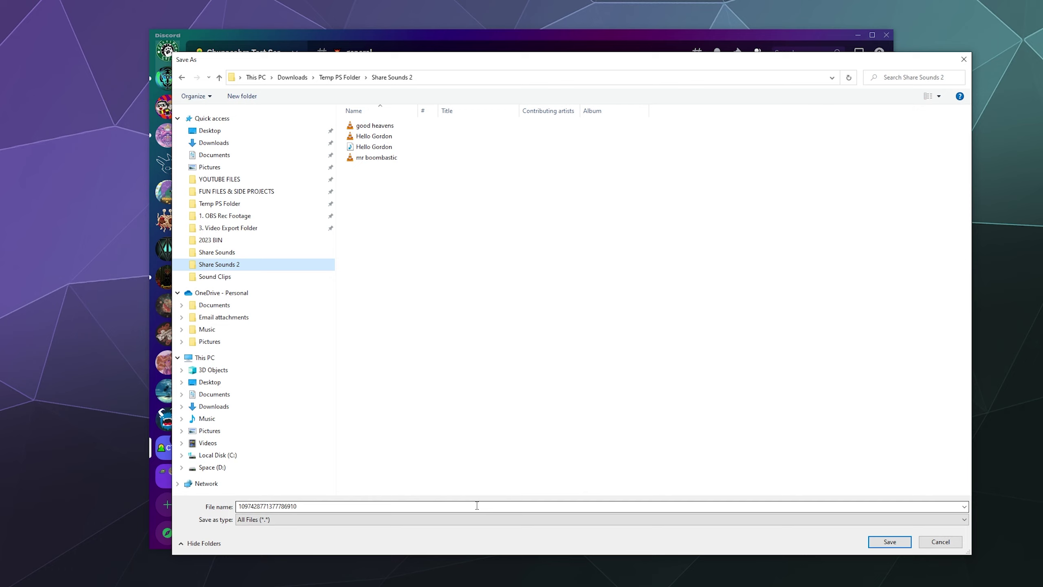
pyautogui.click(890, 542)
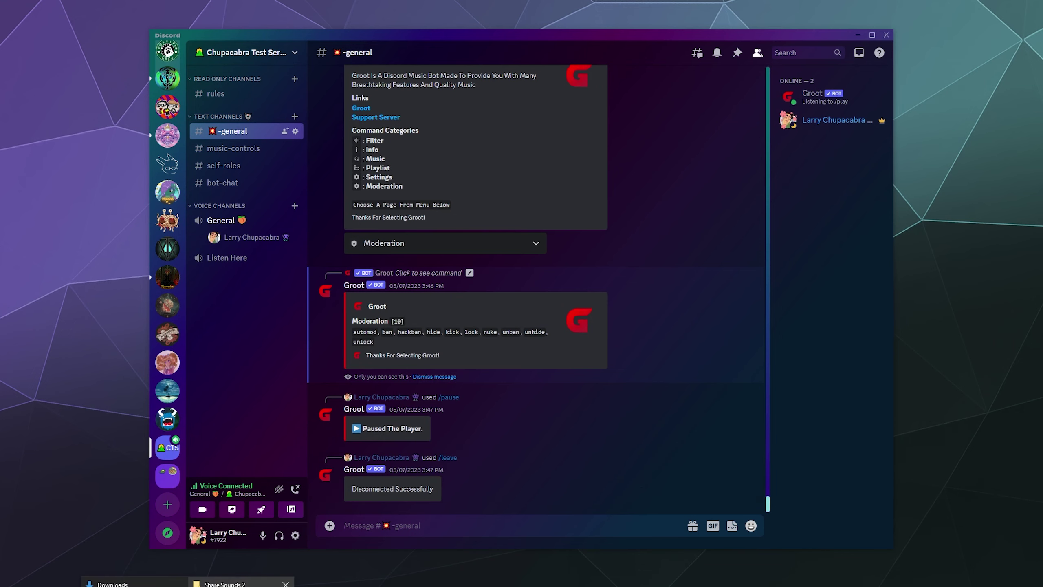
# Step: Rename the downloaded numeric-named file in Share Sounds 2 to 'y tu laugh'
pyautogui.click(241, 582)
pyautogui.click(348, 194)
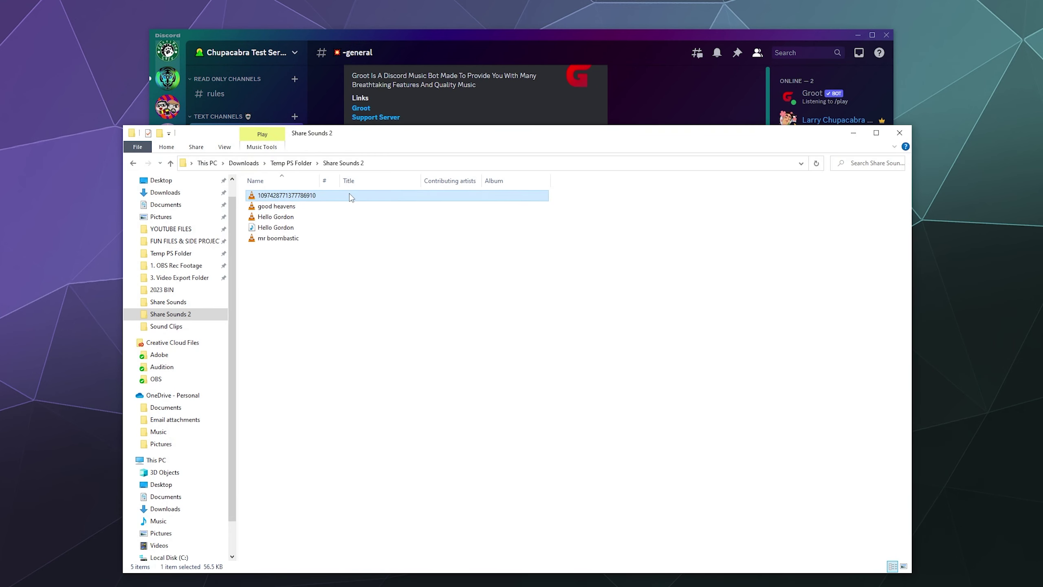
pyautogui.rightClick(348, 193)
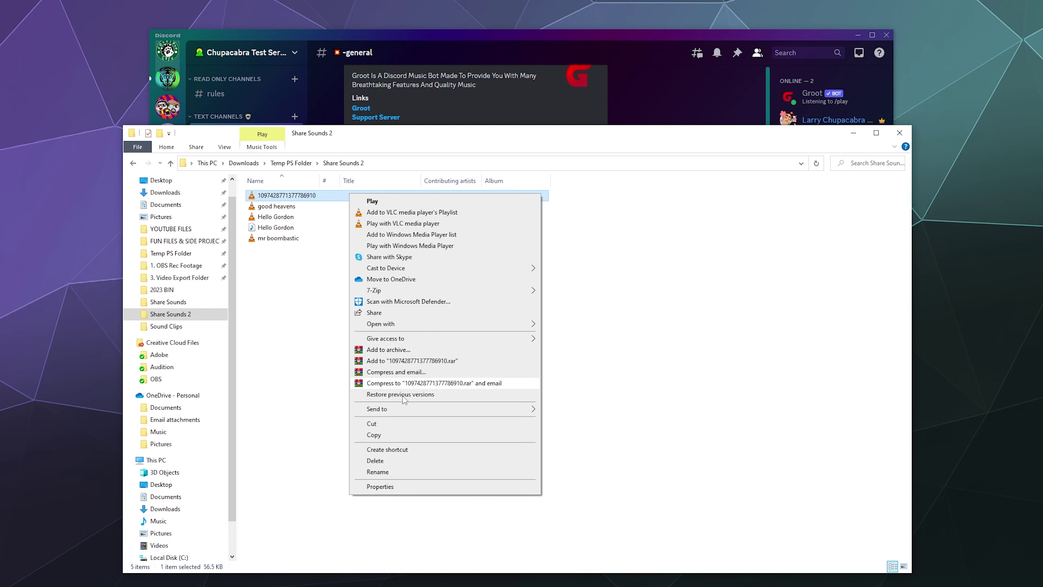
pyautogui.click(386, 473)
pyautogui.write('y tu laugh')
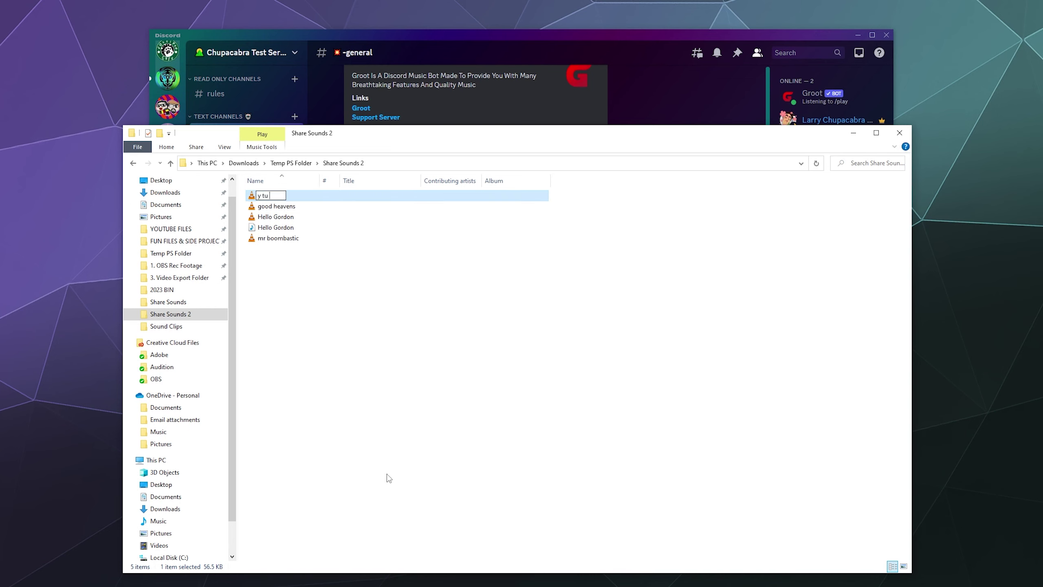
pyautogui.click(389, 478)
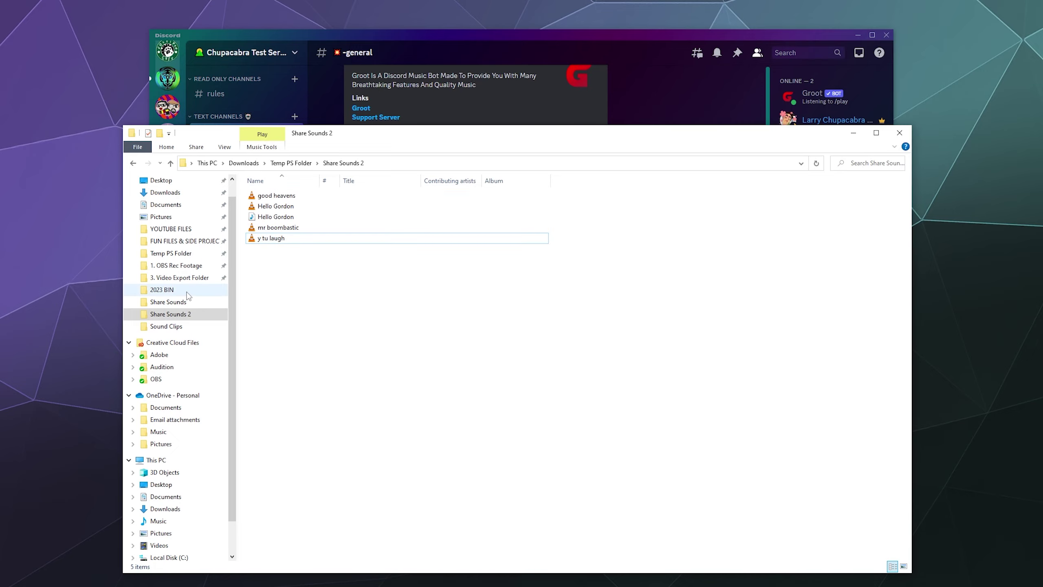
# Step: Bring Discord back to the front and open the Chupacabra Test Server menu
pyautogui.moveTo(394, 139); pyautogui.dragTo(413, 189)
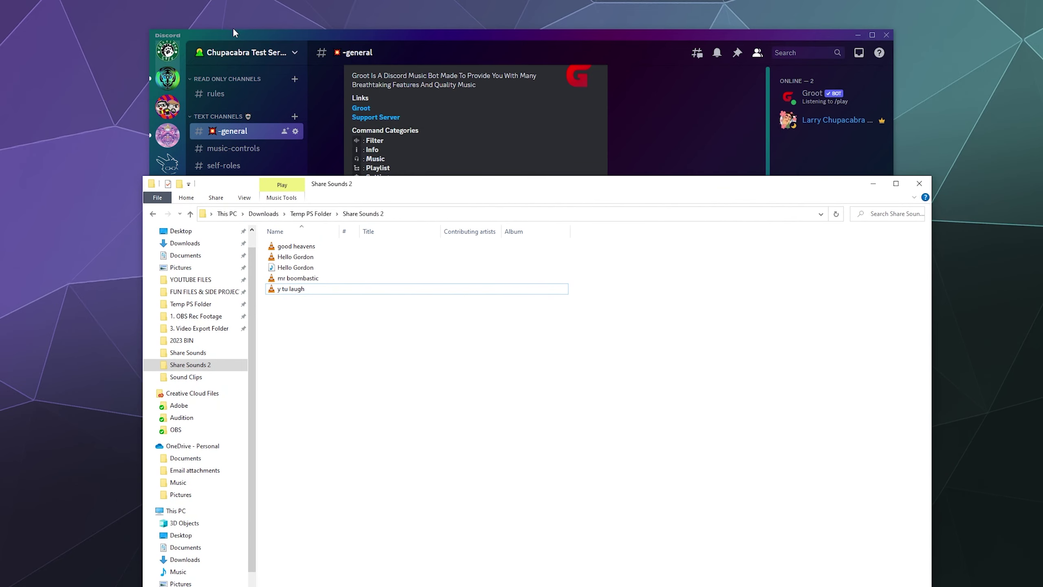
pyautogui.click(261, 37)
pyautogui.click(263, 52)
# Step: In Server Settings > Soundboard, start a new sound upload with the 'y tu laugh' file
pyautogui.click(286, 123)
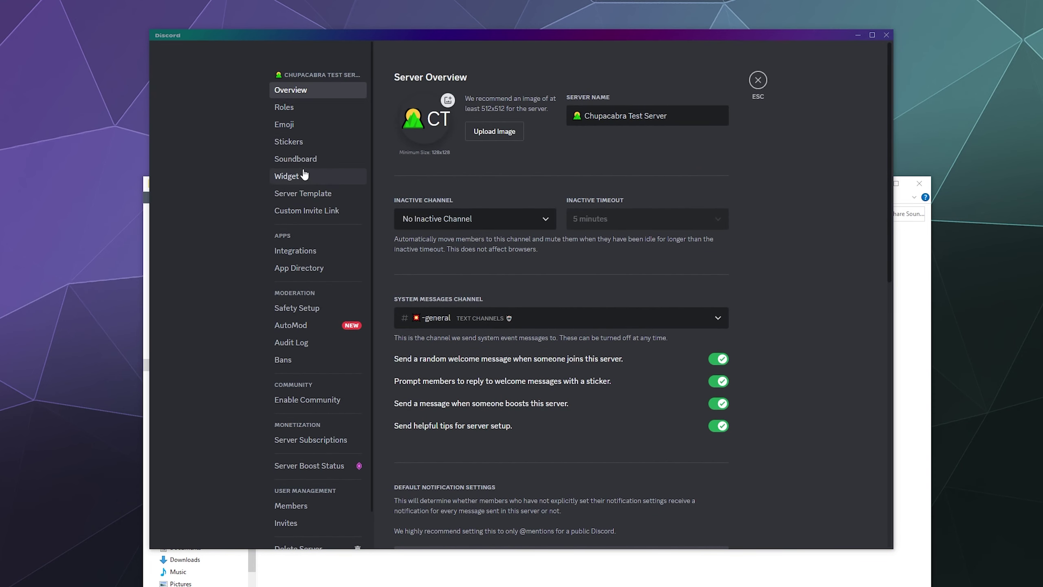
pyautogui.click(298, 159)
pyautogui.click(430, 132)
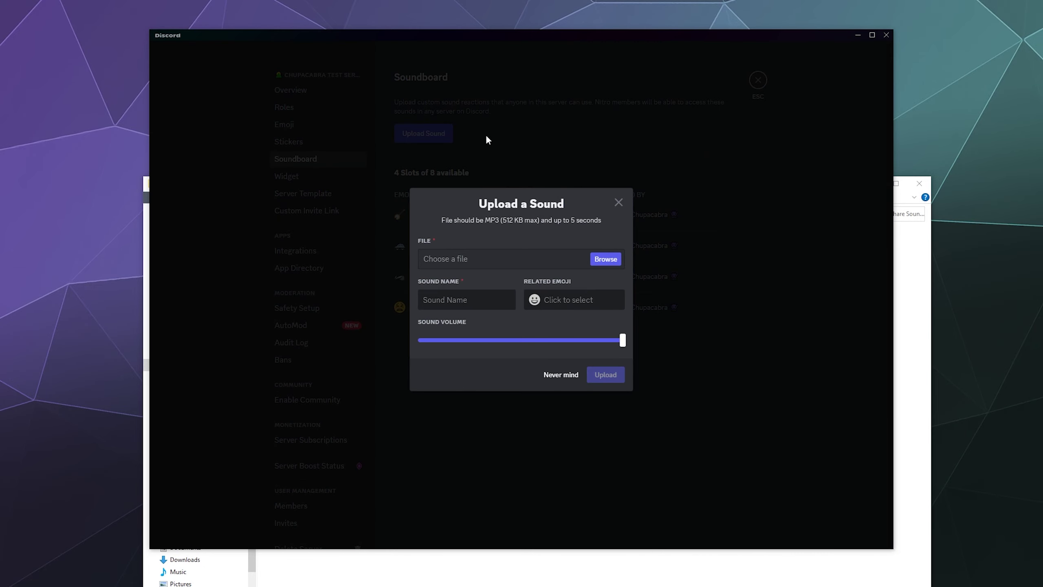
pyautogui.click(605, 258)
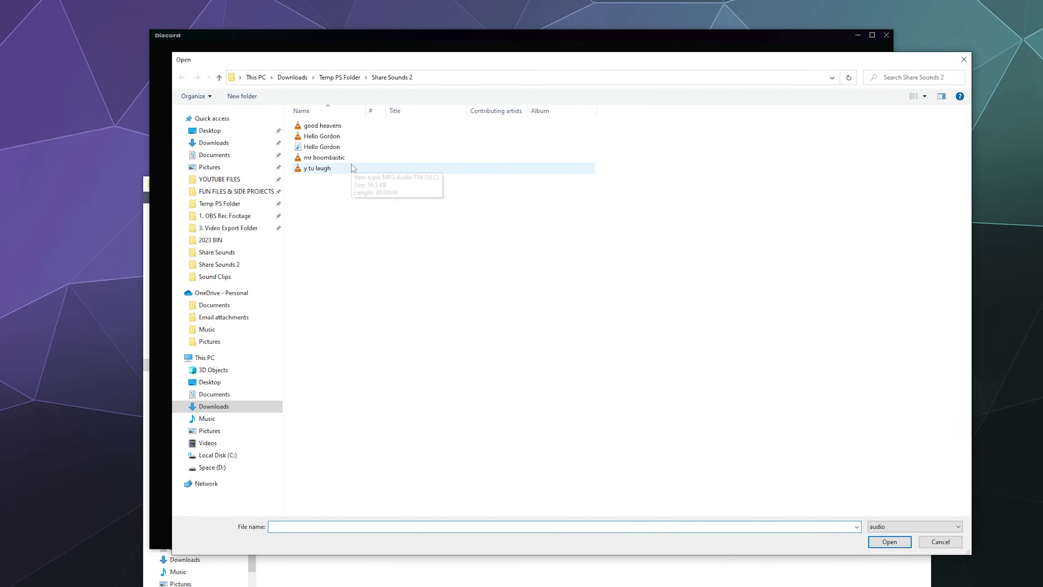
pyautogui.click(351, 167)
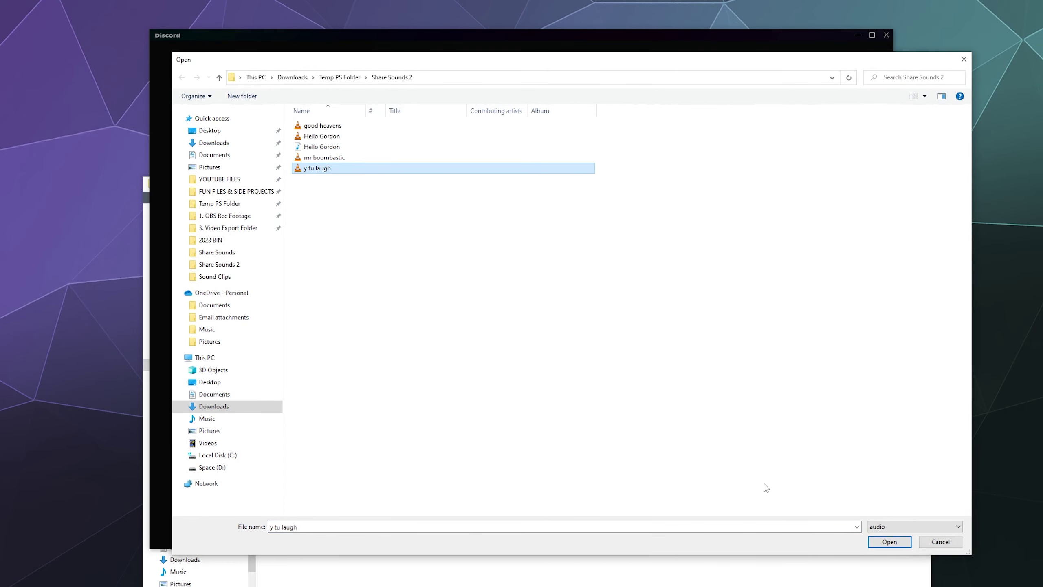
pyautogui.click(879, 542)
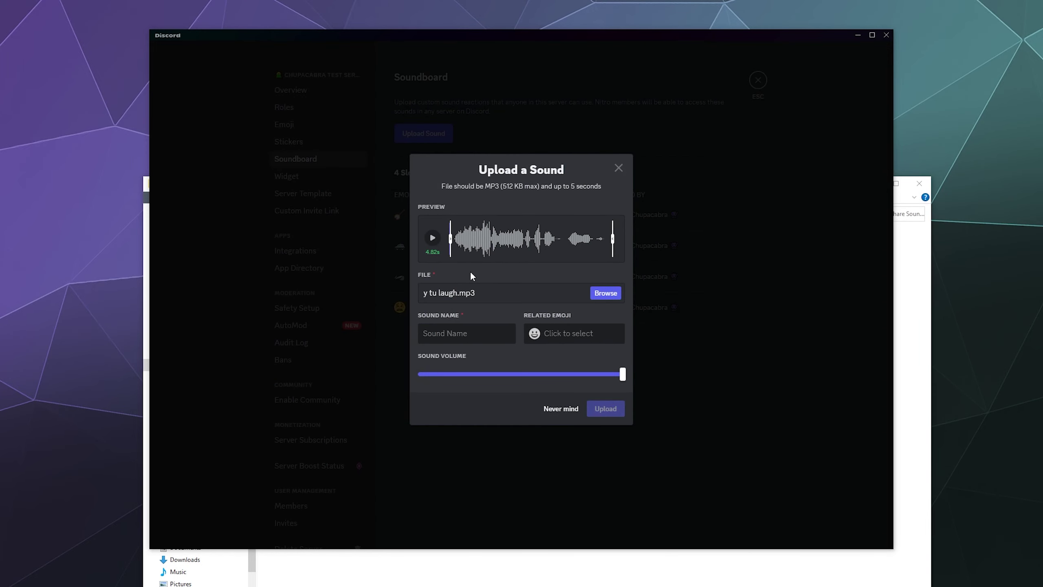
# Step: Name the sound 'y tu laugh', assign the :laughing: emoji, and upload it
pyautogui.click(469, 337)
pyautogui.write('y tu lau')
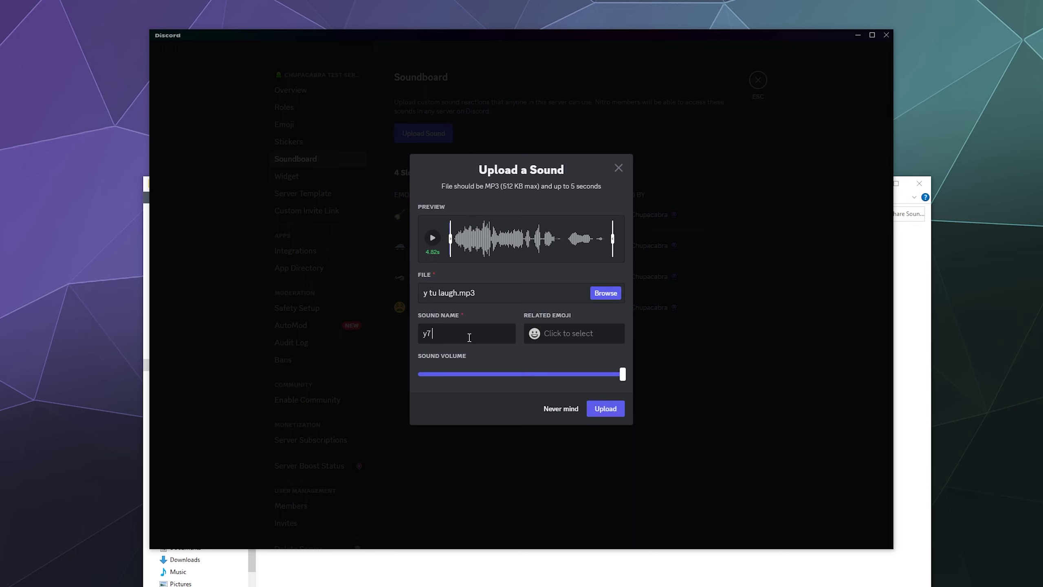
pyautogui.write('gh')
pyautogui.click(546, 337)
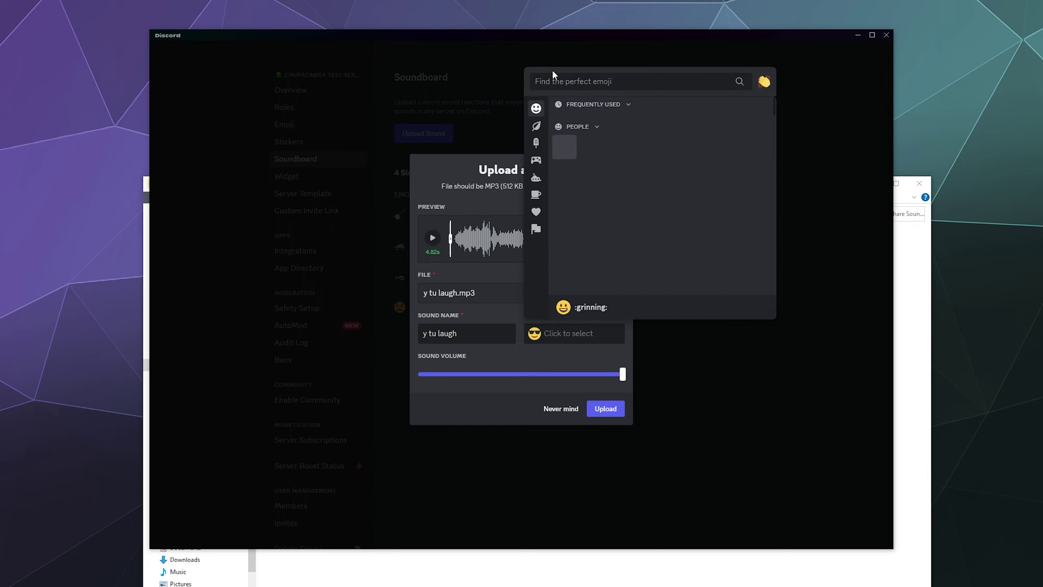
pyautogui.click(564, 147)
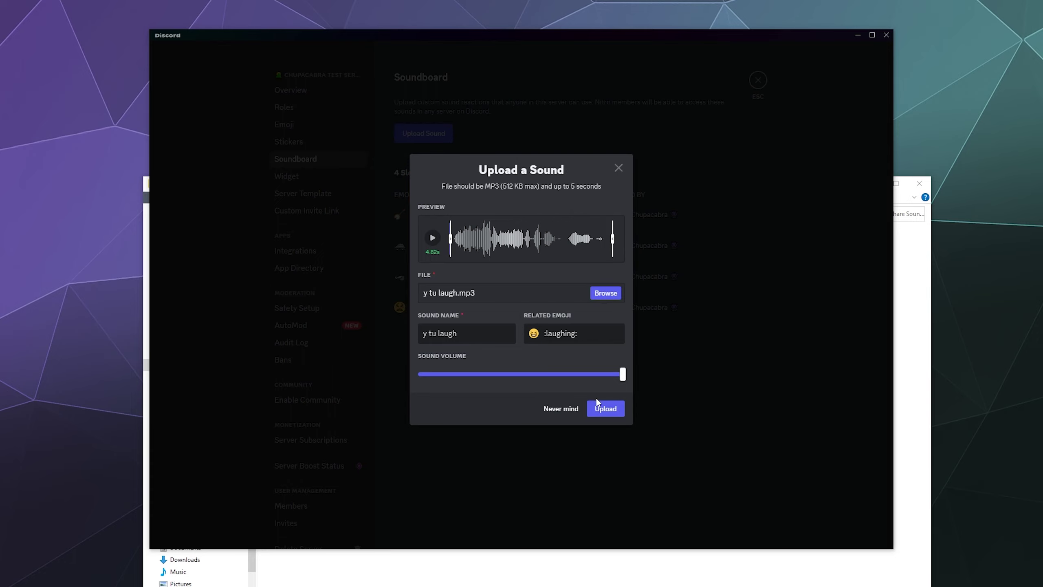
pyautogui.click(604, 408)
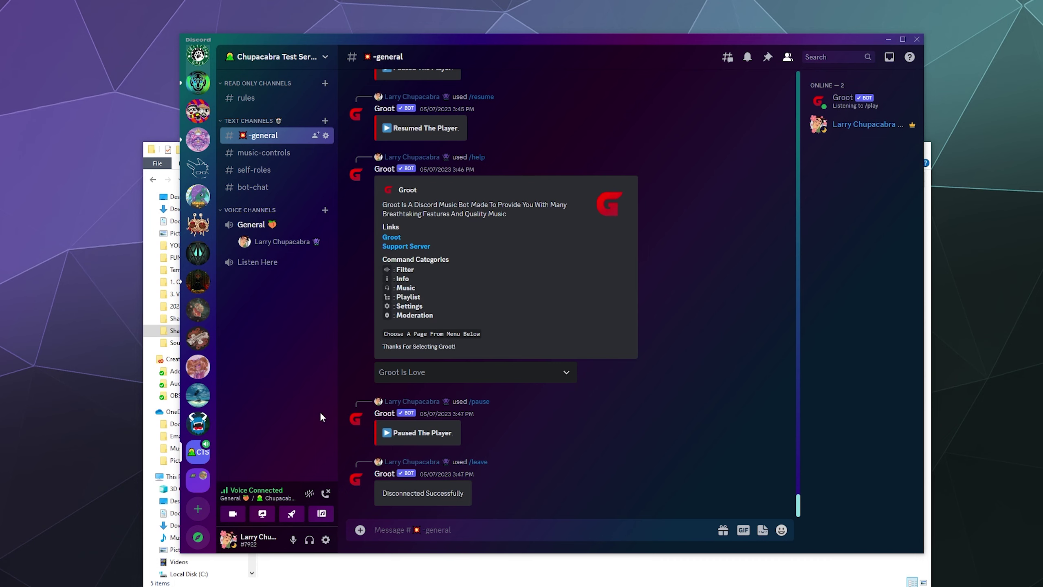
# Step: Open the soundboard, spot the new 'y tu laugh' tile, and scroll to The Skull Fort sounds
pyautogui.click(322, 514)
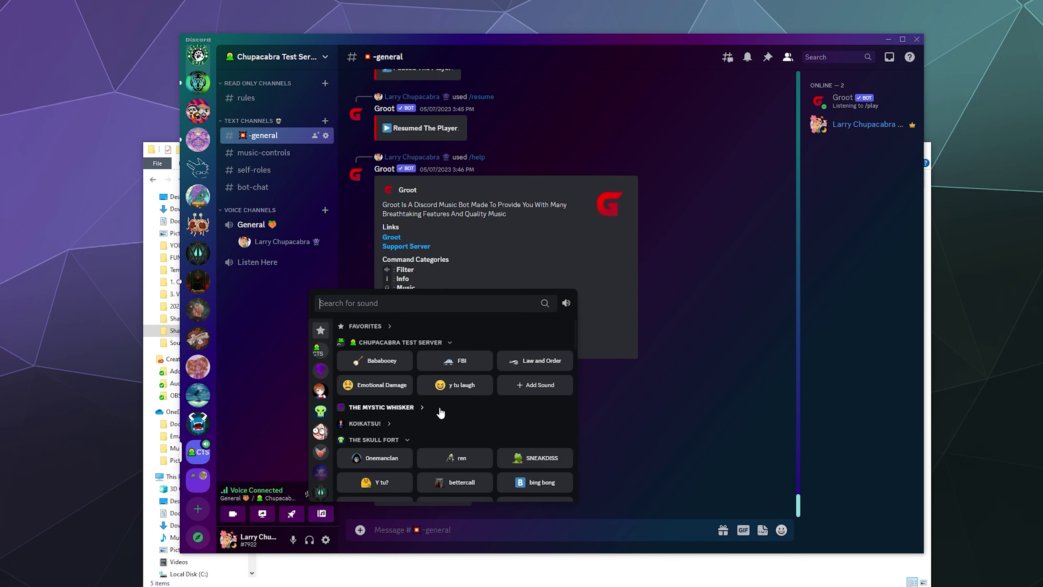
pyautogui.scroll(-3, 382, 409)
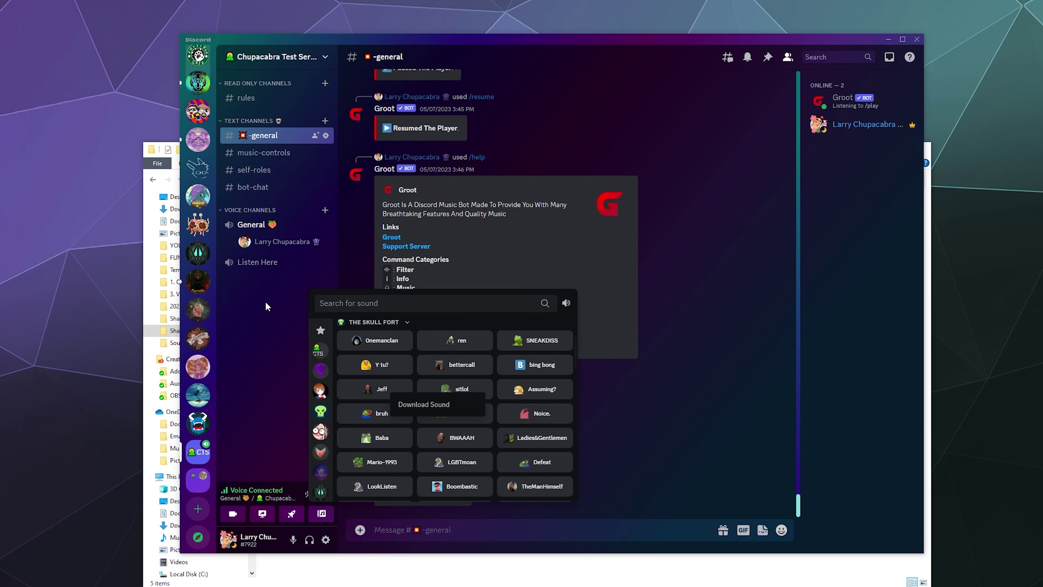
# Step: Dismiss the soundboard popup to return to the general text channel
pyautogui.click(280, 331)
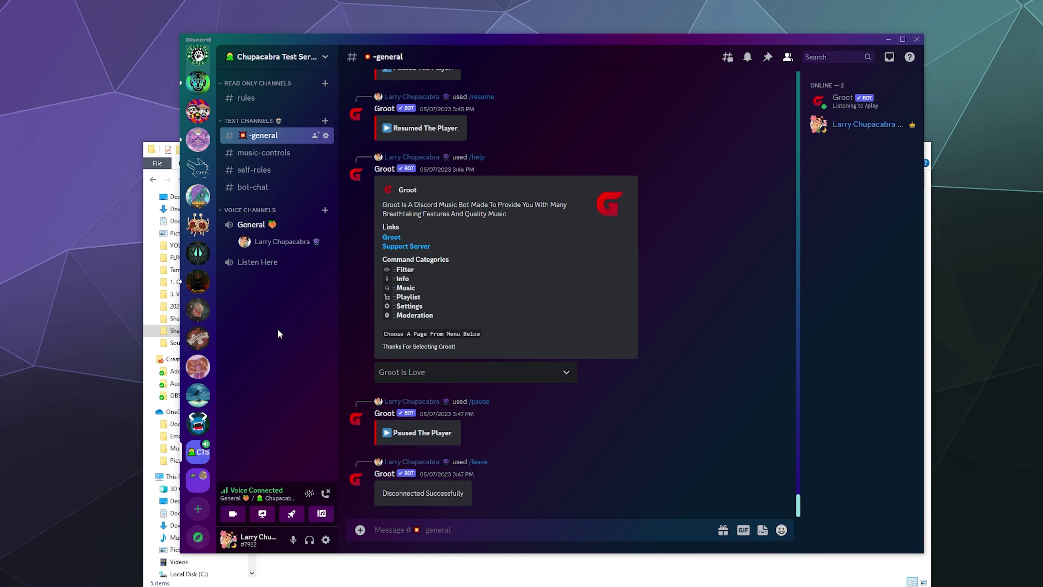